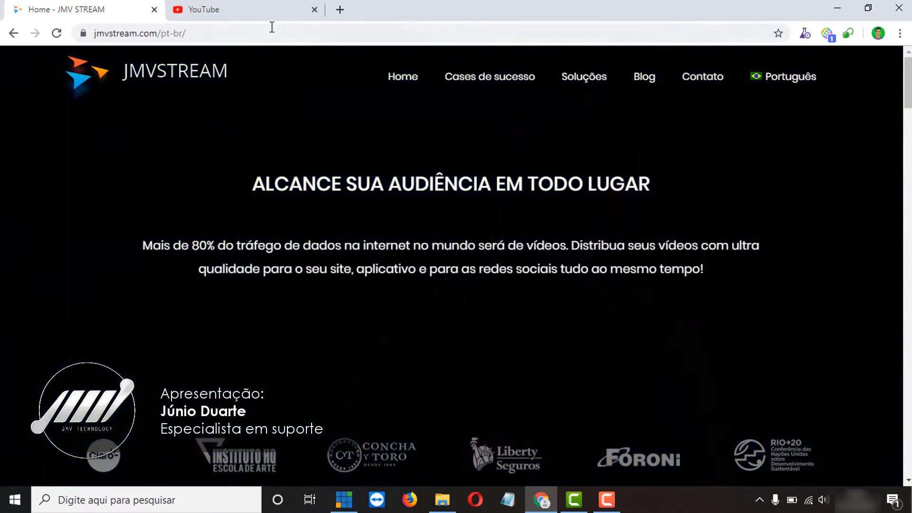
# Open YouTube's classic live streaming dashboard via Create > Transmitir ao vivo, skipping the feedback survey.
pyautogui.click(265, 12)
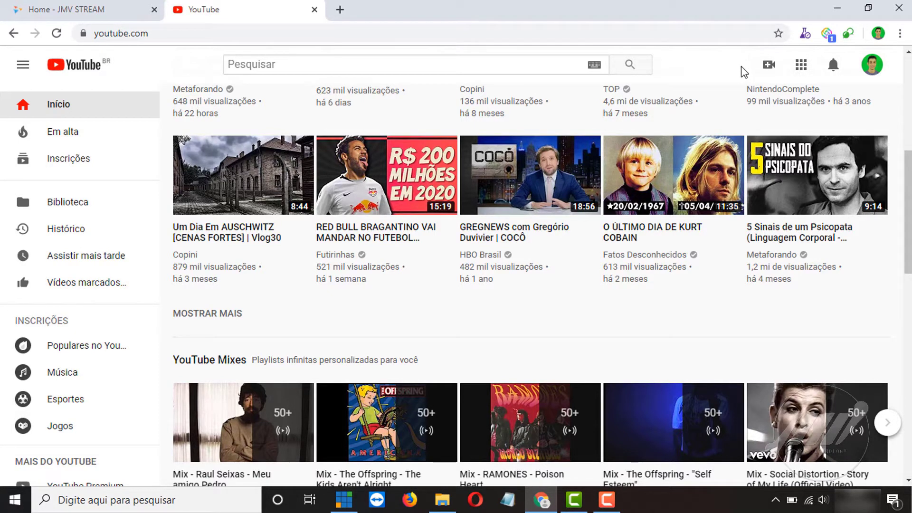
pyautogui.click(771, 69)
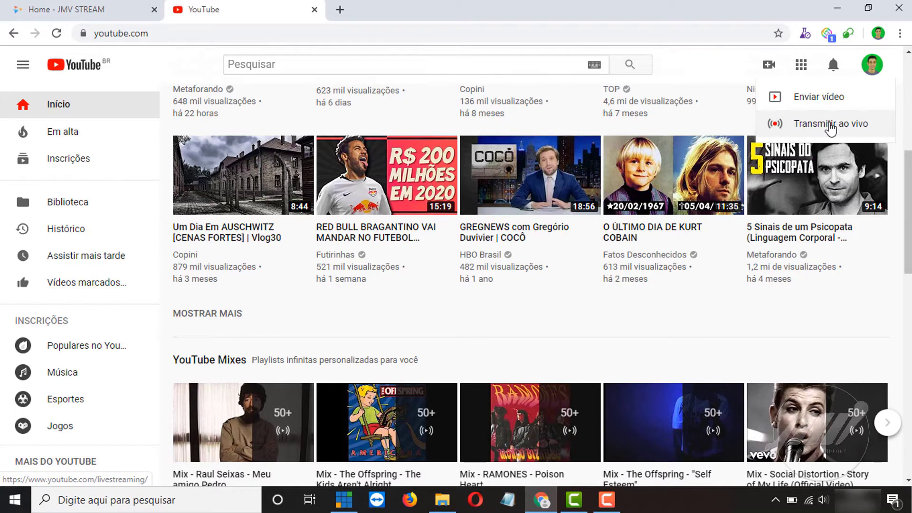
pyautogui.click(831, 128)
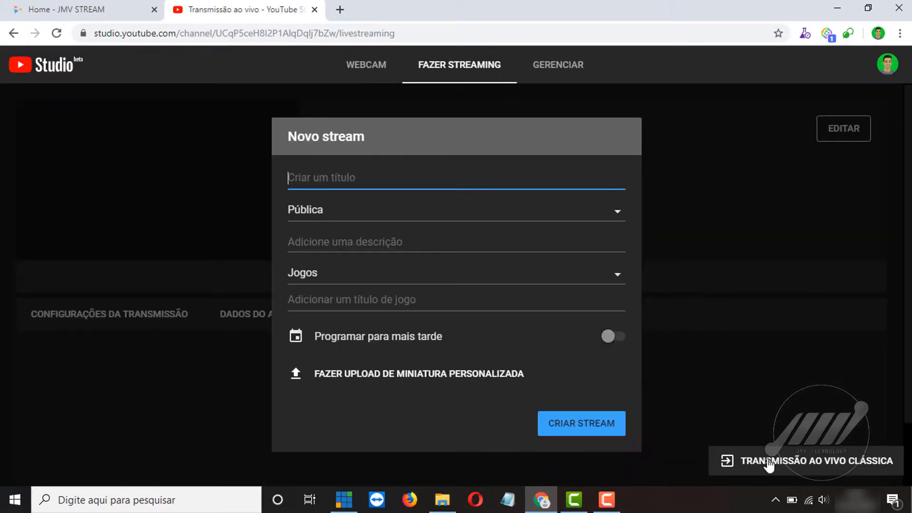
pyautogui.click(768, 461)
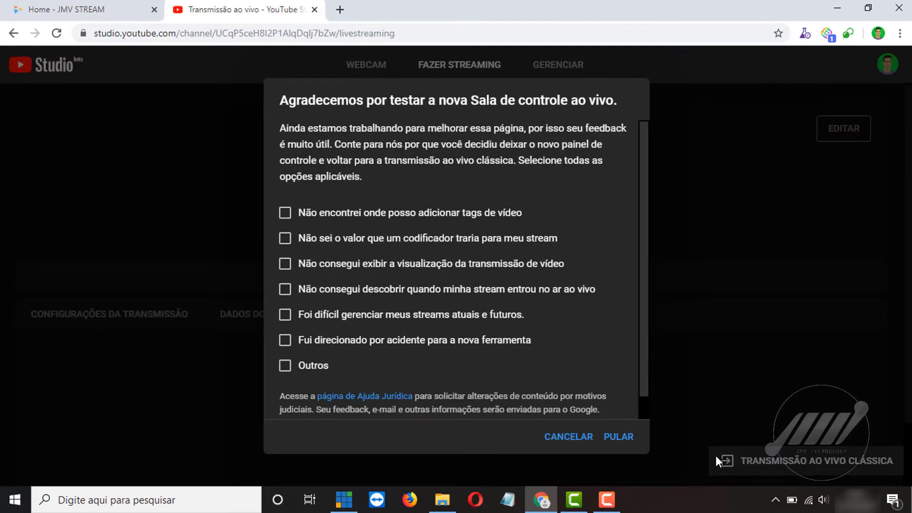
pyautogui.click(619, 437)
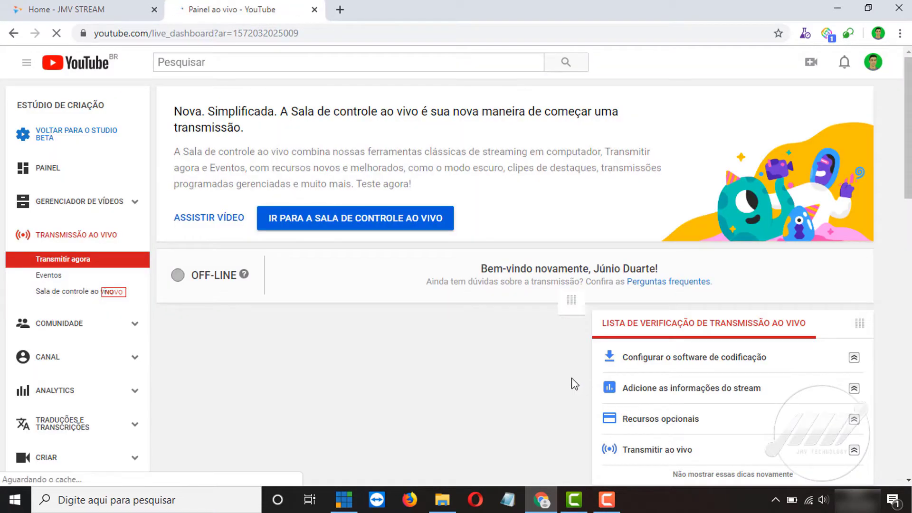
# Reveal and re-hide the stream key under Configuração do codificador, then bring vMix forward.
pyautogui.scroll(-4, 514, 345)
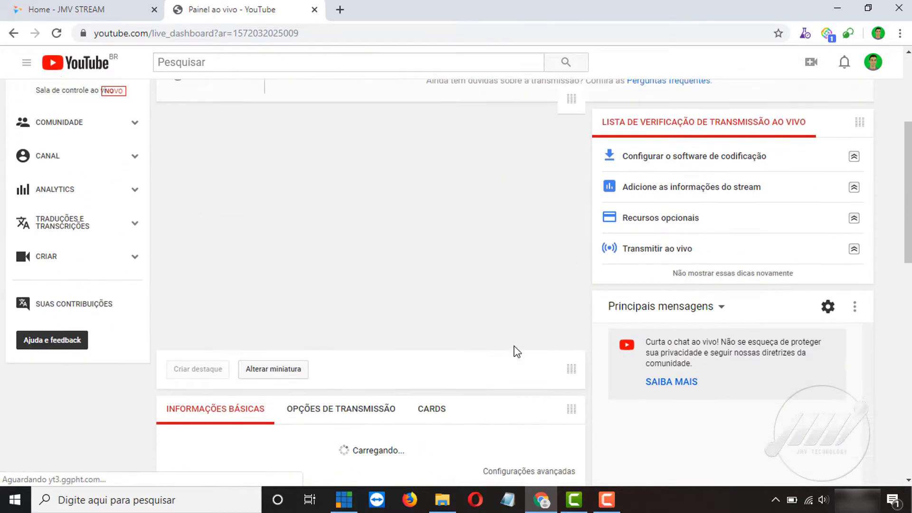
pyautogui.scroll(-4, 514, 351)
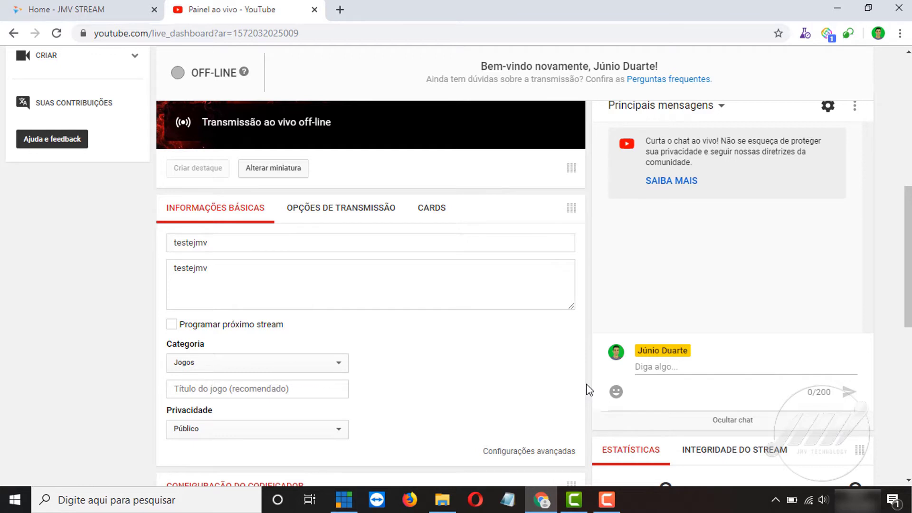
pyautogui.scroll(-5, 538, 356)
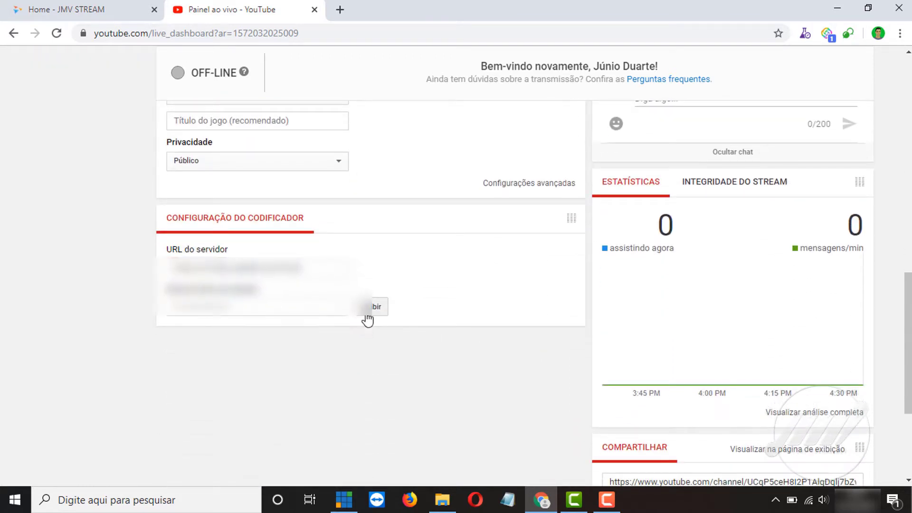
pyautogui.click(373, 306)
pyautogui.click(199, 306)
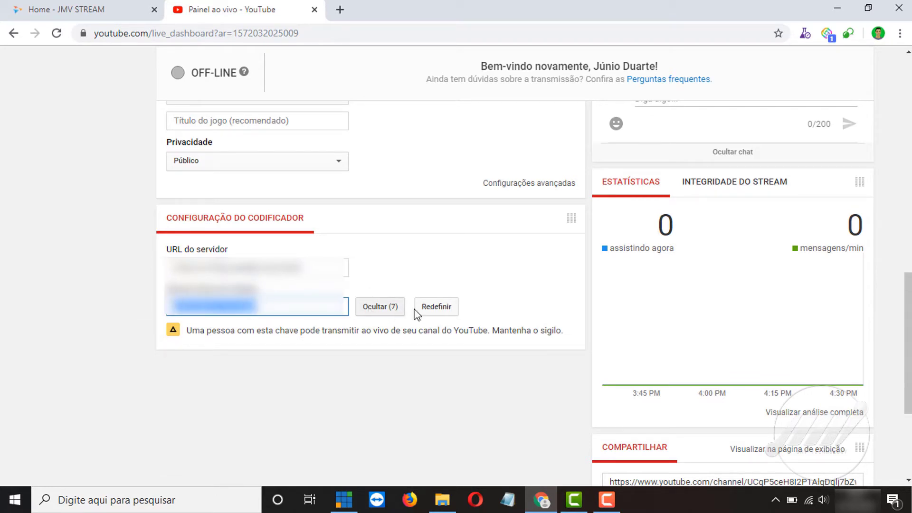
pyautogui.click(400, 311)
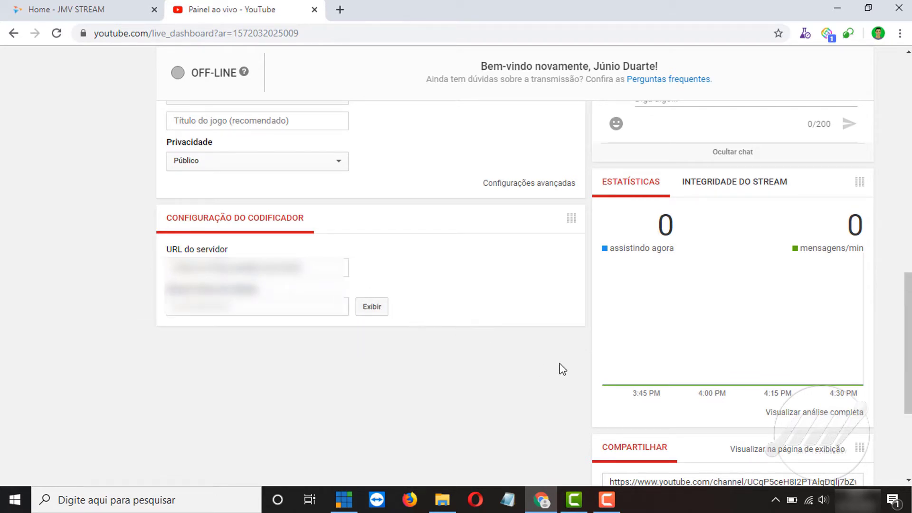
pyautogui.click(349, 506)
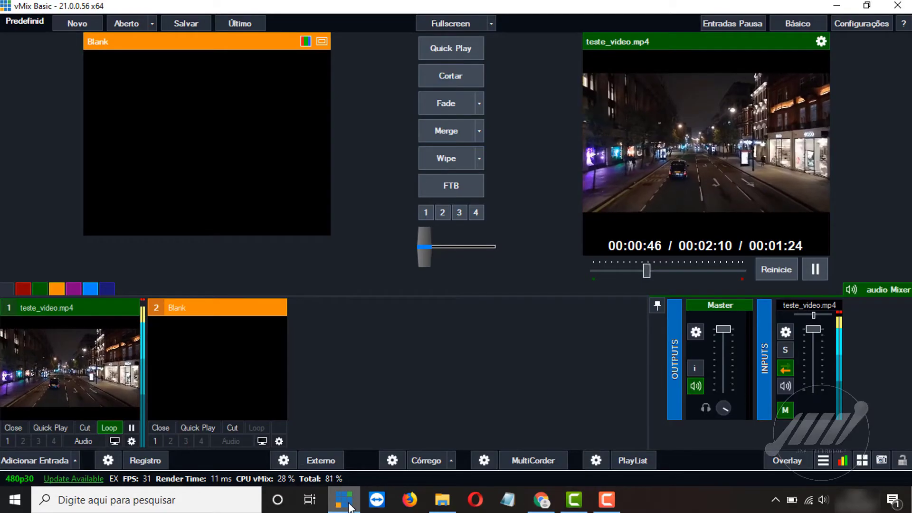
# Start streaming to YouTube Live from vMix's streaming settings, then save and close them.
pyautogui.click(392, 460)
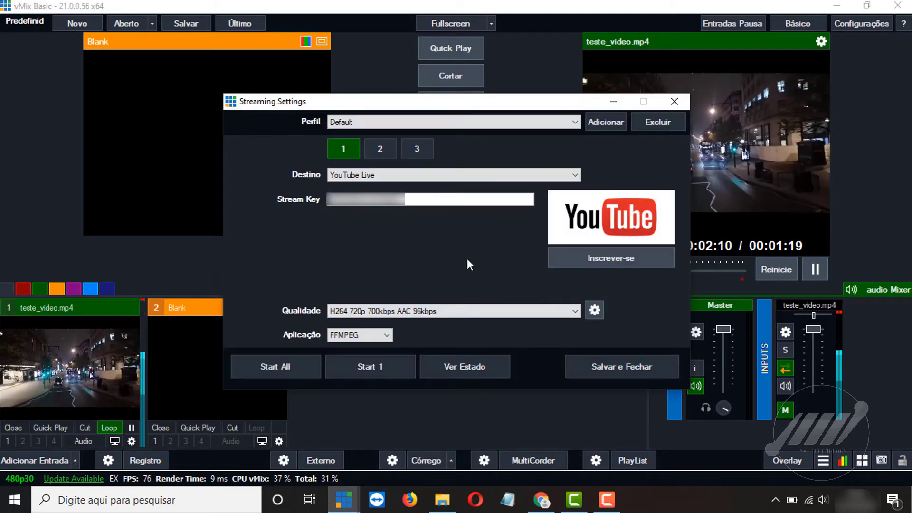
pyautogui.click(430, 200)
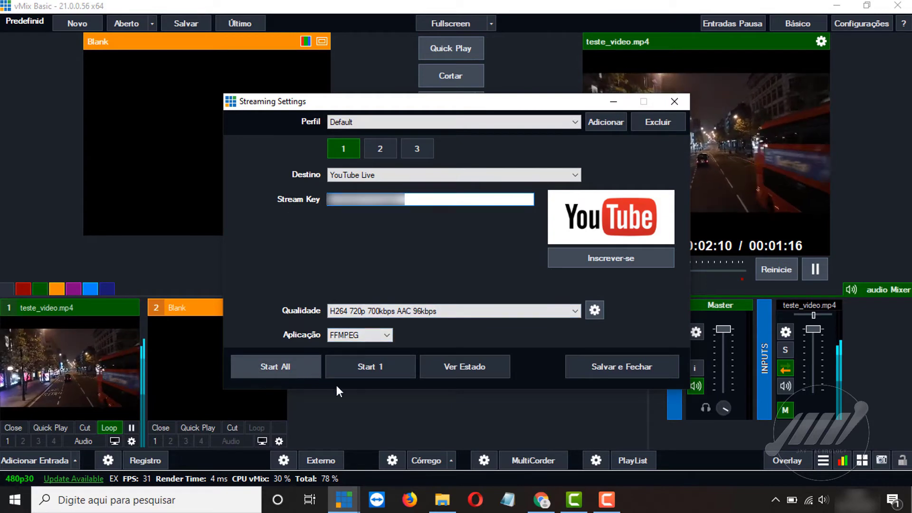
pyautogui.click(380, 365)
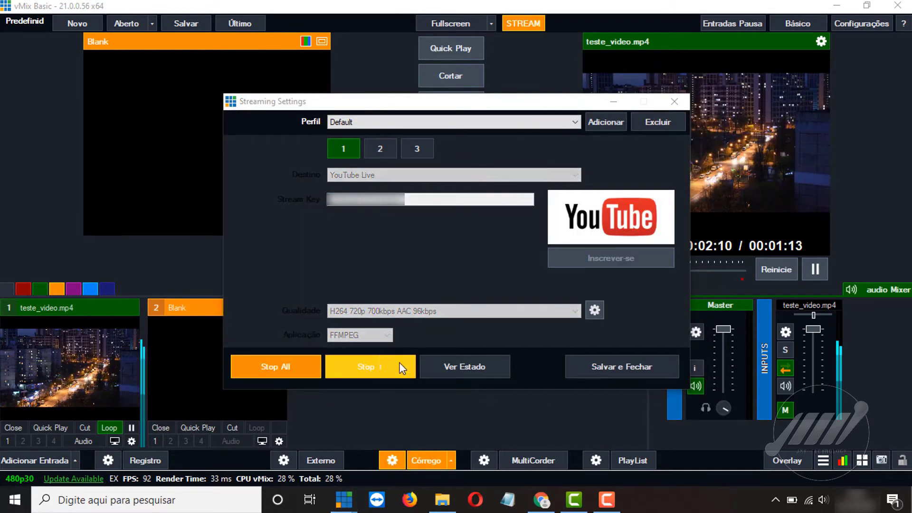
pyautogui.click(603, 367)
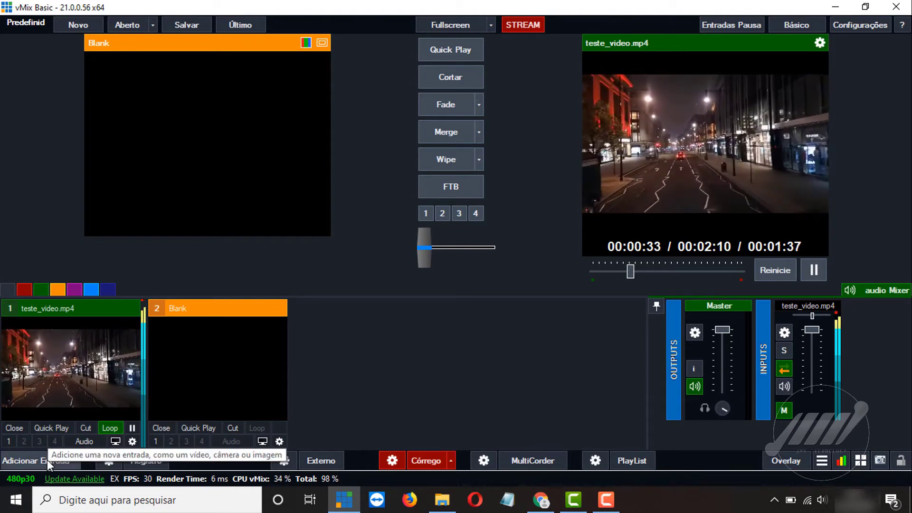
# Add the SocialTitle7-Red template from the Social tab as a new Title / XAML input.
pyautogui.click(47, 460)
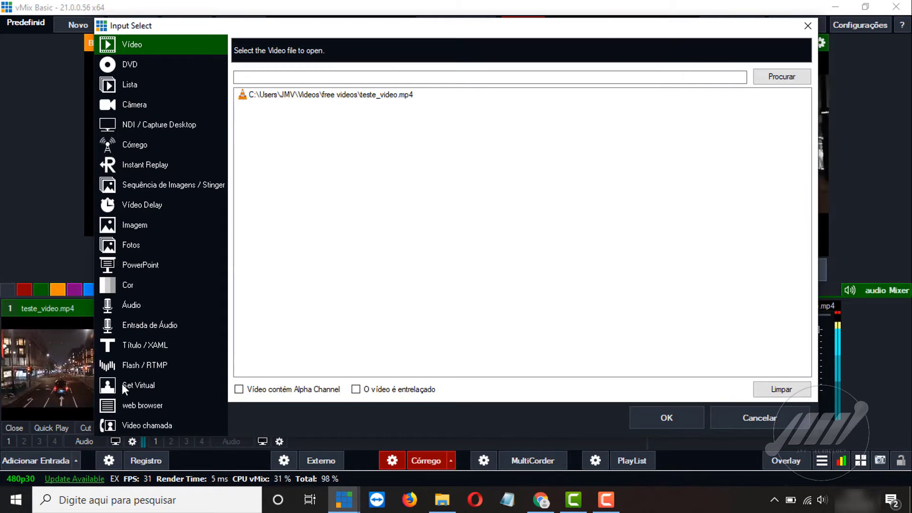
pyautogui.click(157, 344)
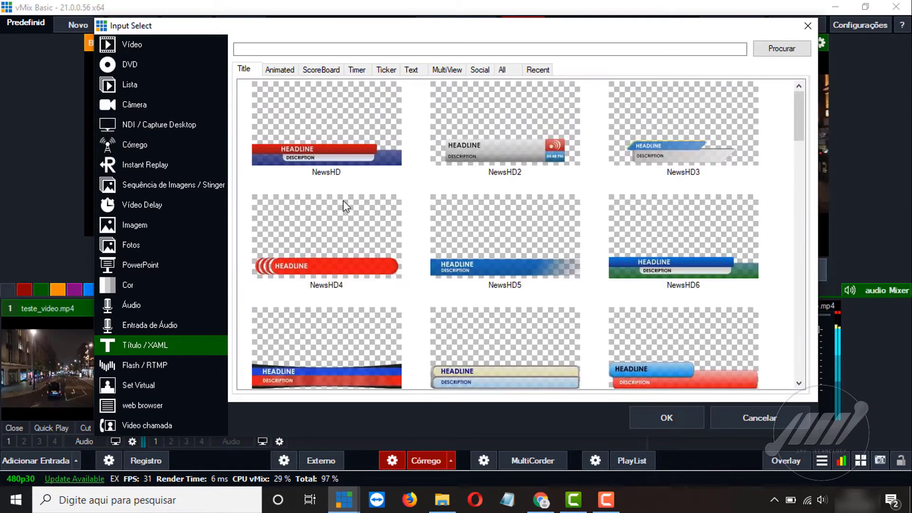
pyautogui.click(480, 69)
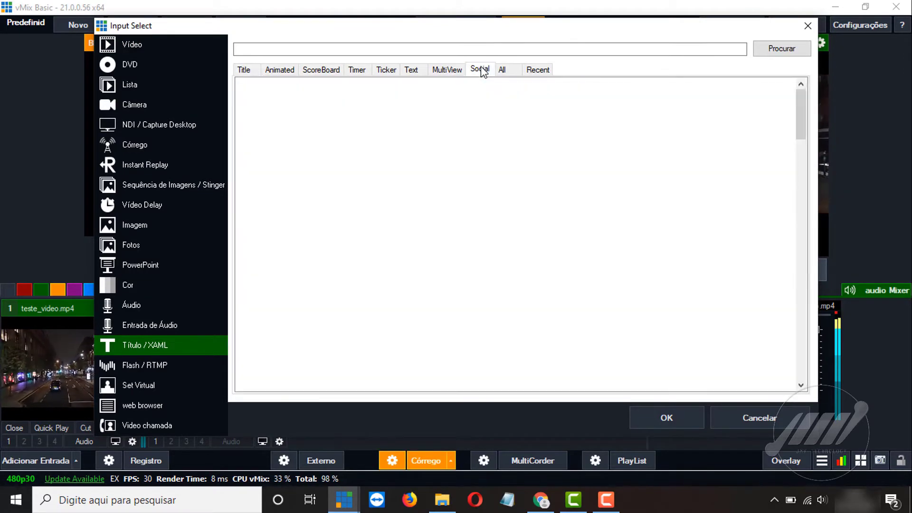
pyautogui.scroll(-3, 457, 232)
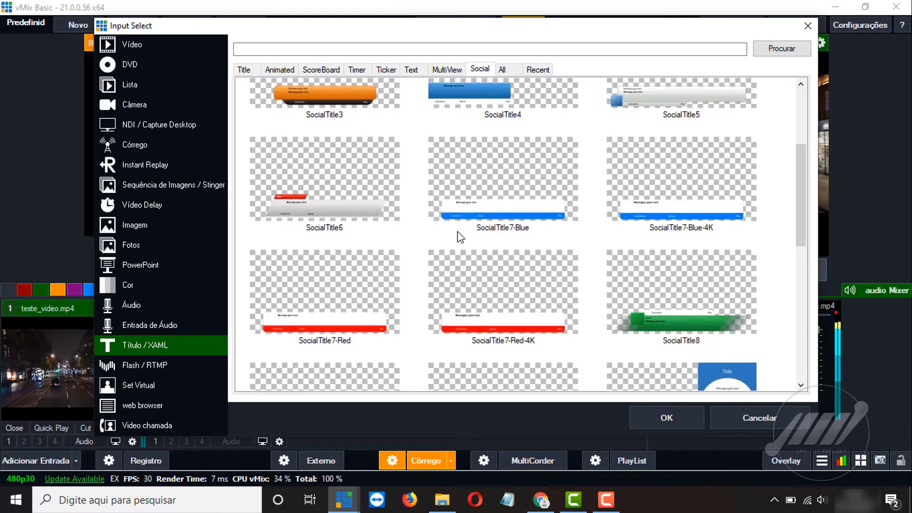
pyautogui.scroll(-3, 457, 232)
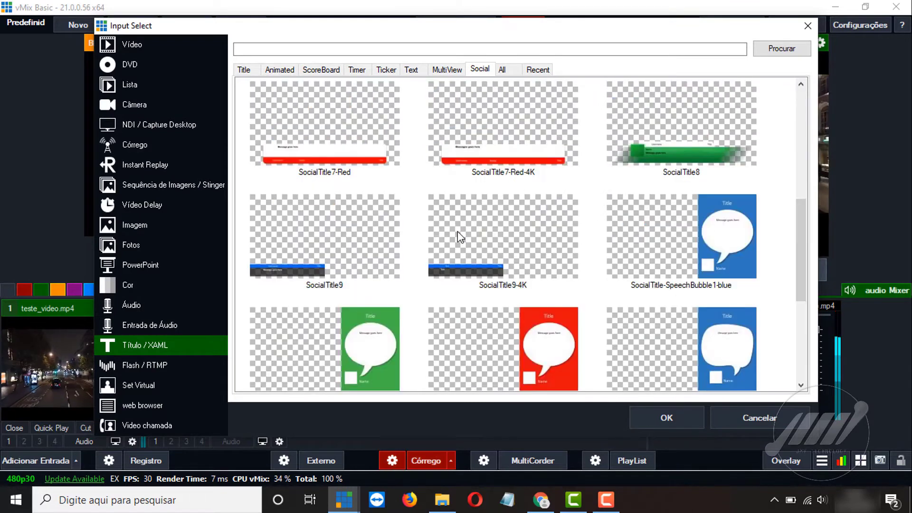
pyautogui.click(337, 150)
pyautogui.click(660, 416)
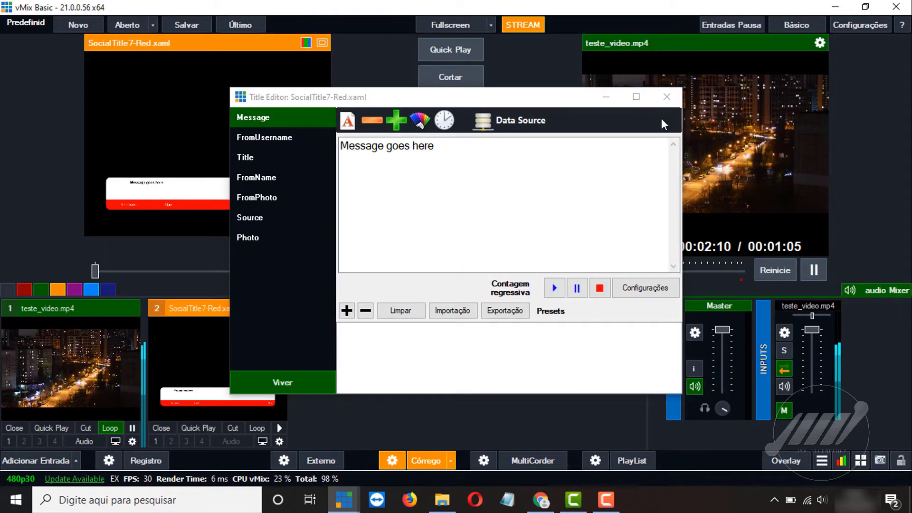
# Close the Title Editor and put input 2's SocialTitle7-Red title on overlay 1.
pyautogui.click(668, 97)
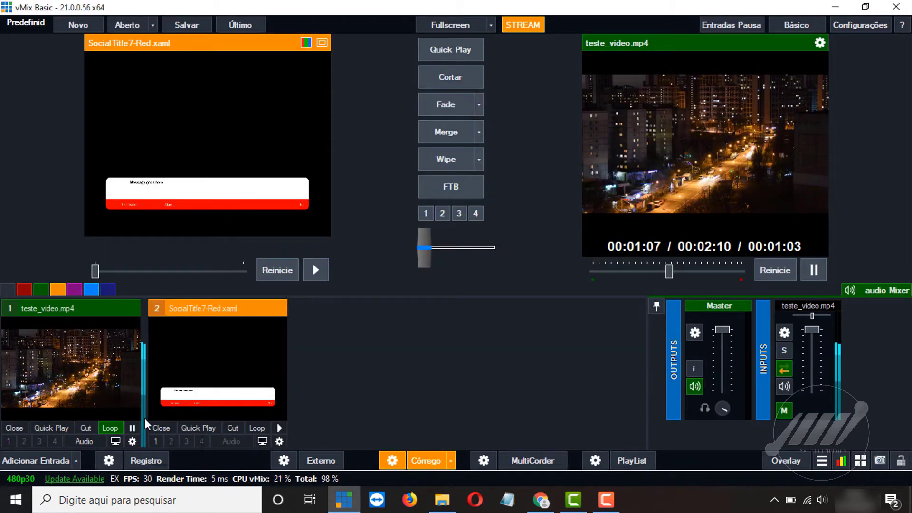
pyautogui.click(155, 444)
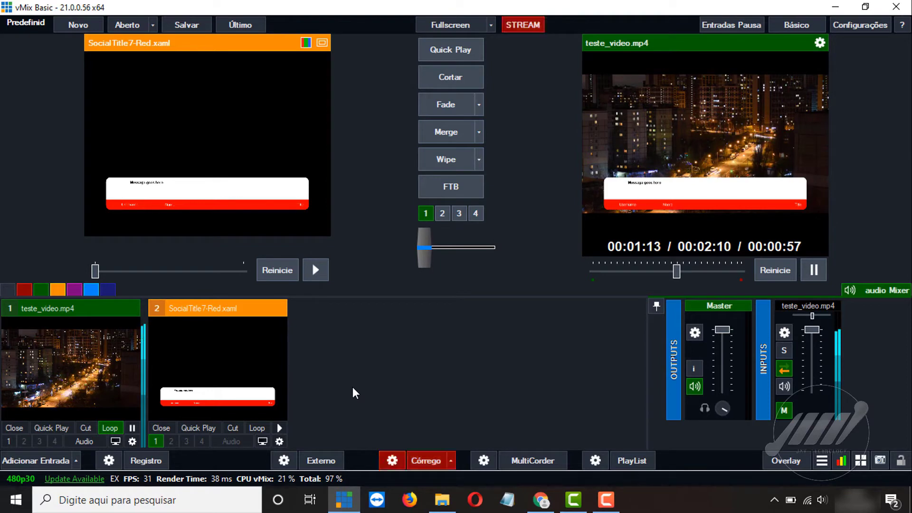
pyautogui.click(825, 463)
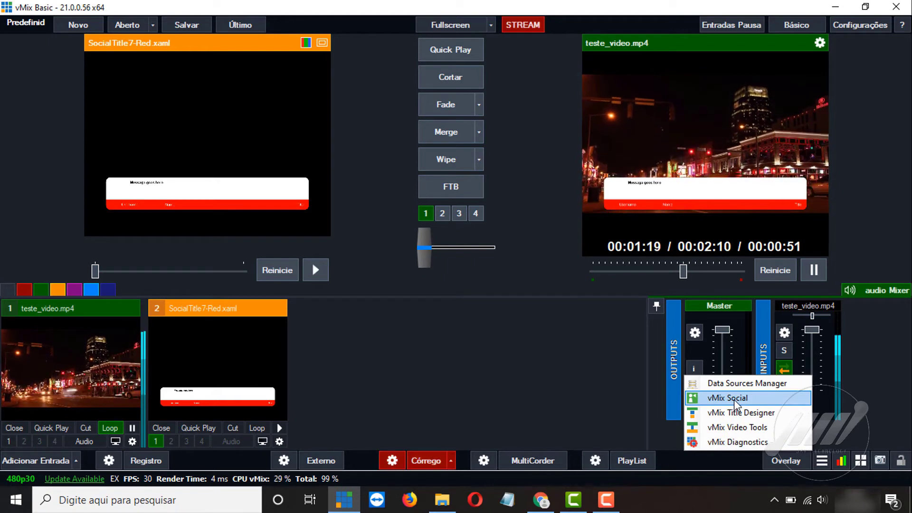
# Launch vMix Social from the tools menu and open its YouTube settings.
pyautogui.click(735, 402)
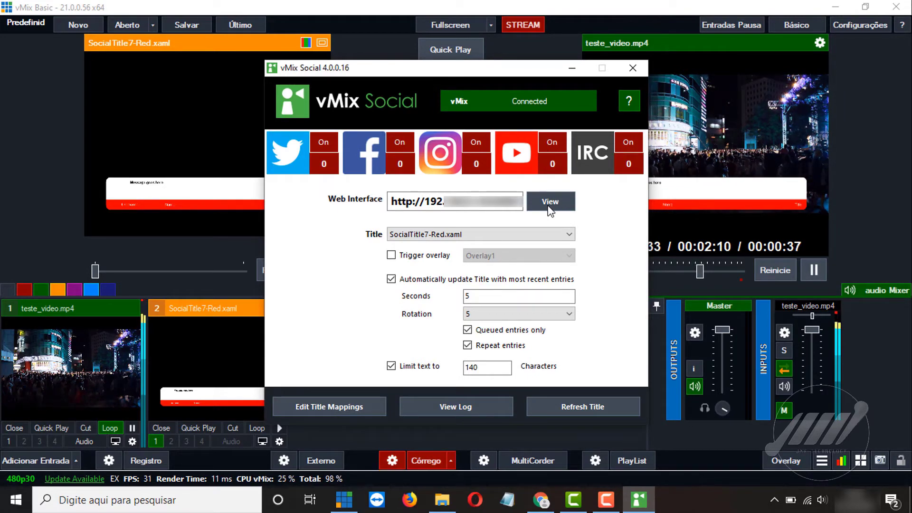
pyautogui.click(523, 155)
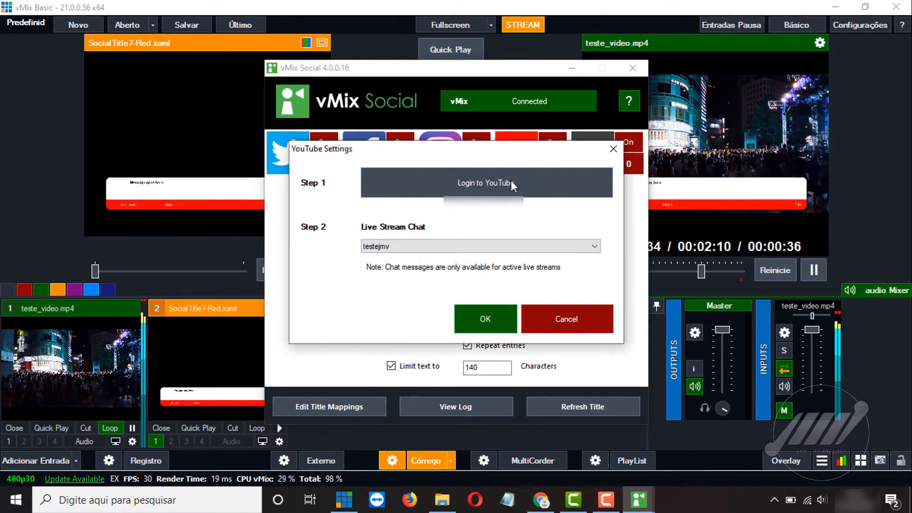
# Sign in to YouTube from vMix Social with the Google account's e-mail and password.
pyautogui.click(500, 183)
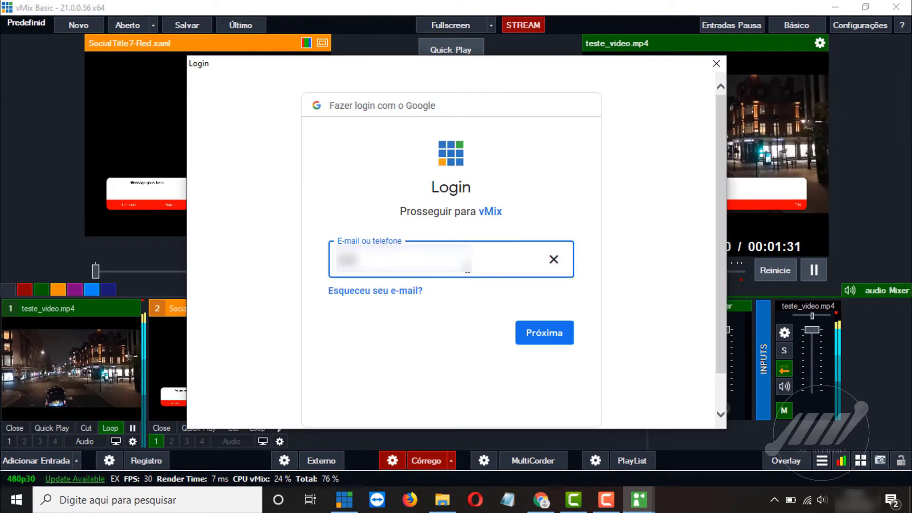
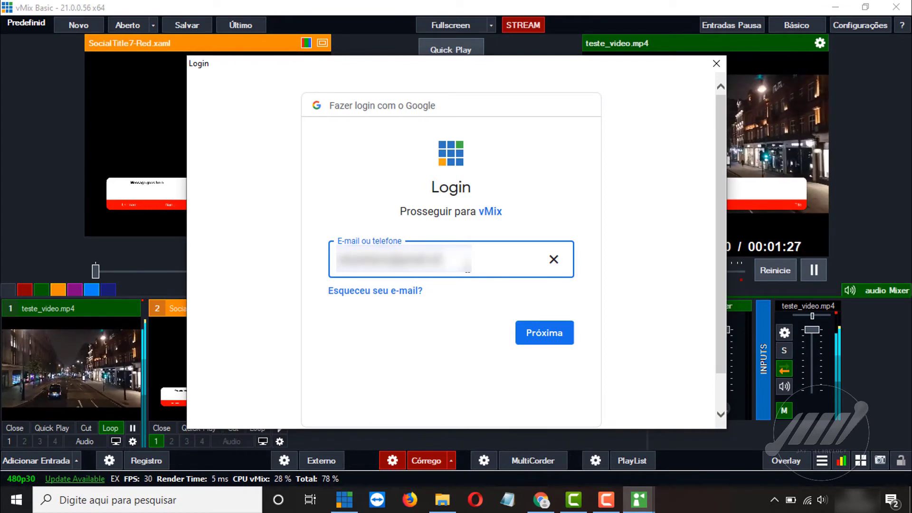
pyautogui.click(537, 335)
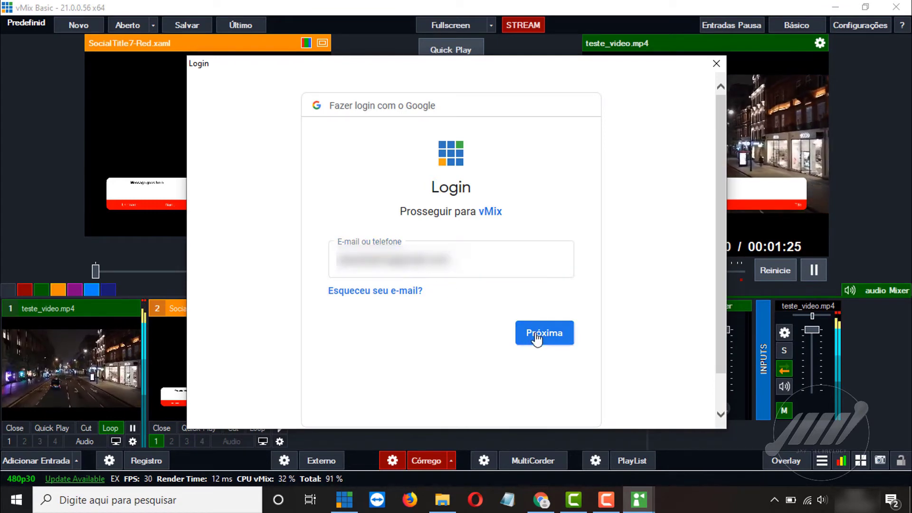
pyautogui.write('••••')
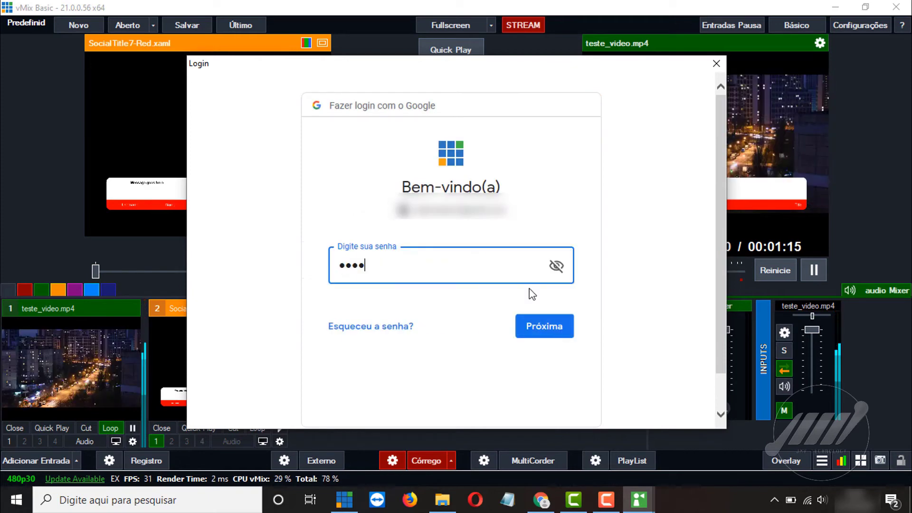
pyautogui.write('•••••')
pyautogui.press('Return')
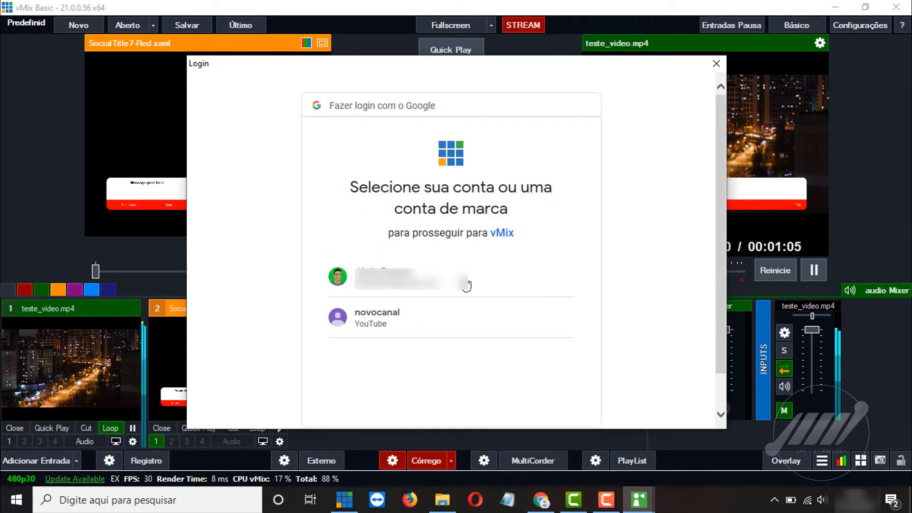
pyautogui.click(464, 282)
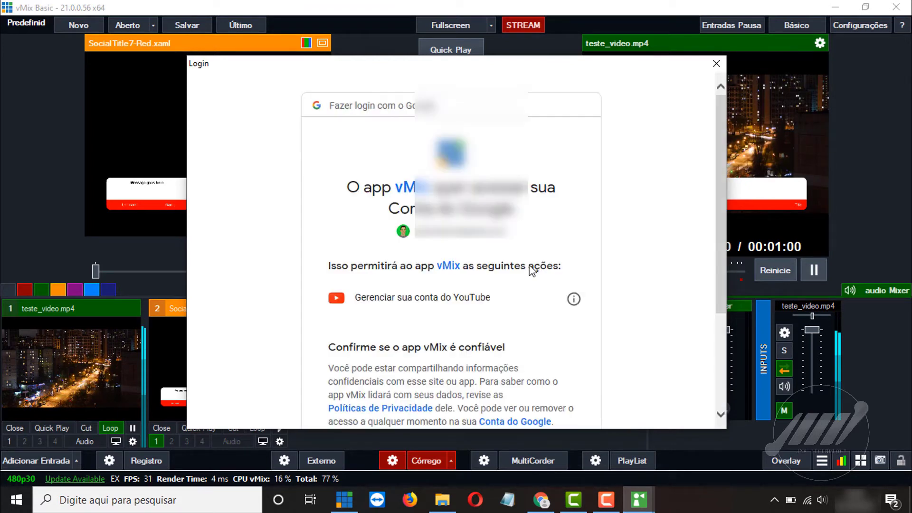
# Grant vMix access, confirm the selected live stream, and switch the YouTube feed Off.
pyautogui.scroll(-3, 532, 270)
pyautogui.click(551, 336)
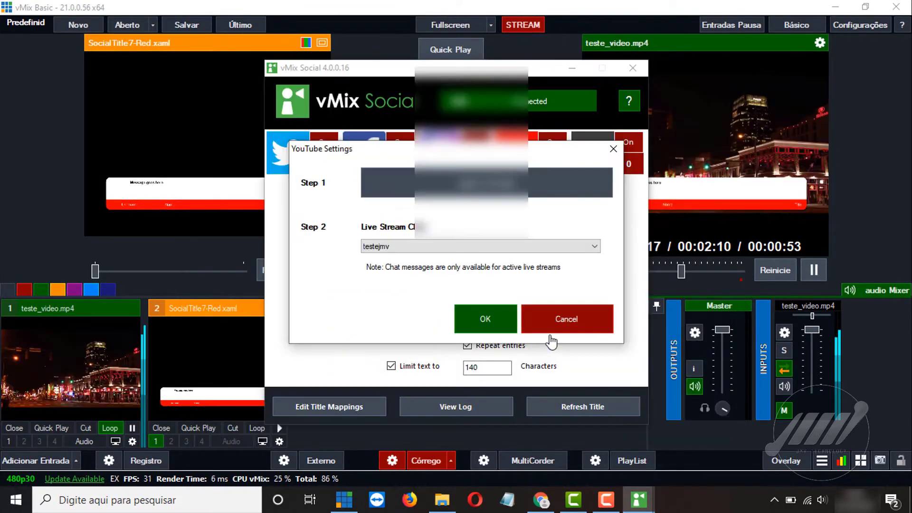
pyautogui.click(495, 317)
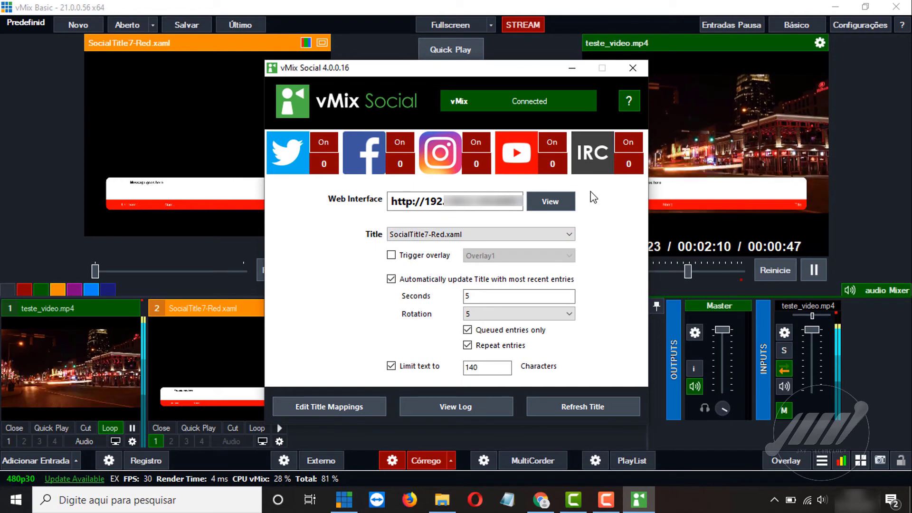
pyautogui.click(551, 142)
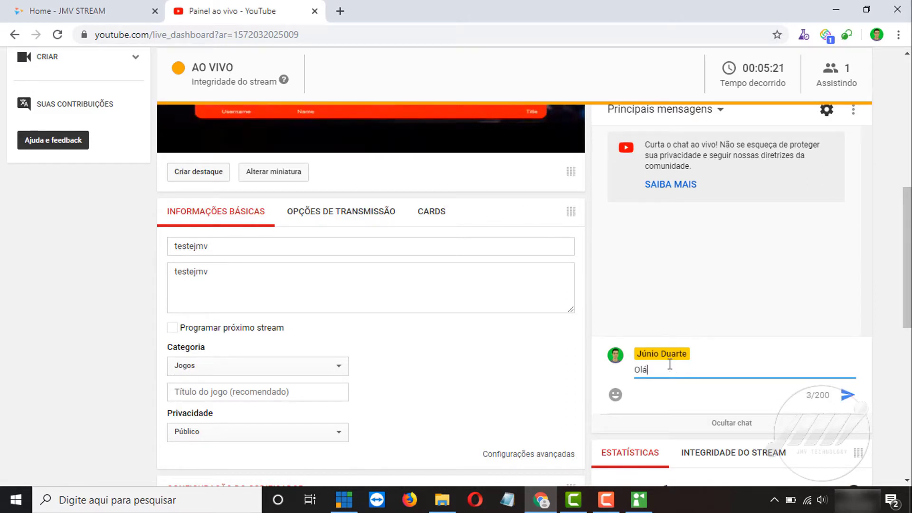
# Send 'Olá' and 'Tudo bem?' in the YouTube live chat.
pyautogui.press('Return')
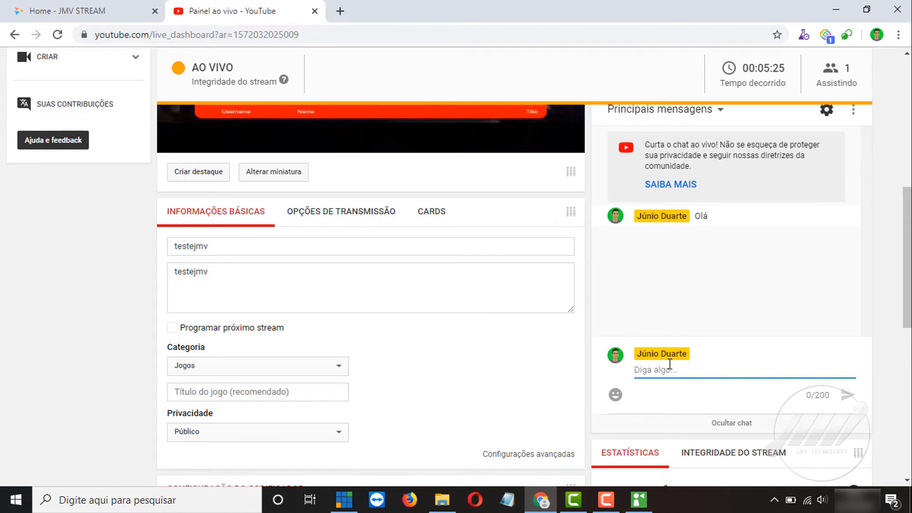
pyautogui.press('BackSpace')
pyautogui.press('BackSpace')
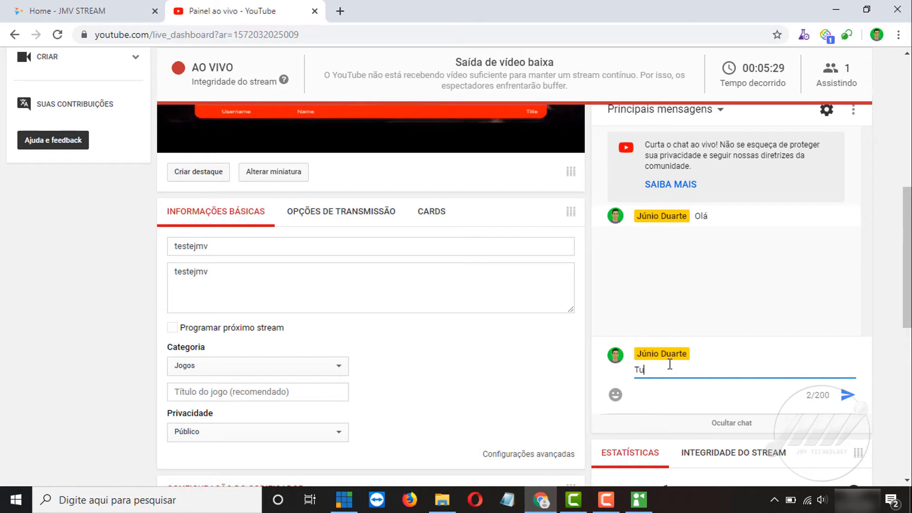
pyautogui.write('Tudo bem?')
pyautogui.press('Return')
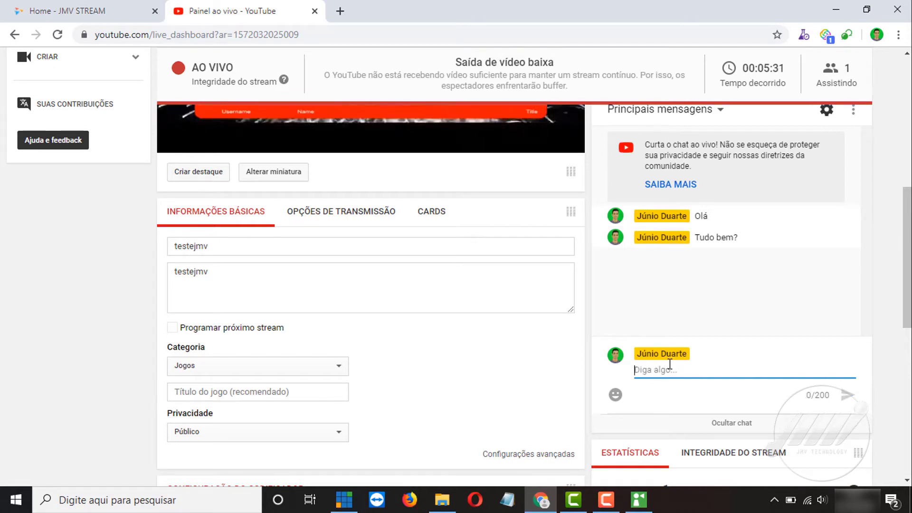
# Send 'Bonitas imagens' as the third live chat message.
pyautogui.write('BOndi')
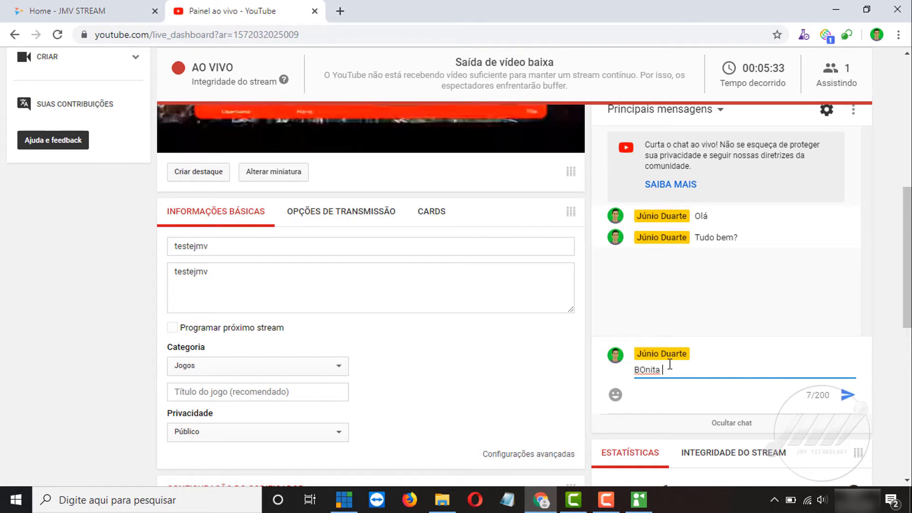
pyautogui.press('BackSpace')
pyautogui.press('BackSpace')
pyautogui.press('BackSpace')
pyautogui.press('BackSpace')
pyautogui.write('onita t')
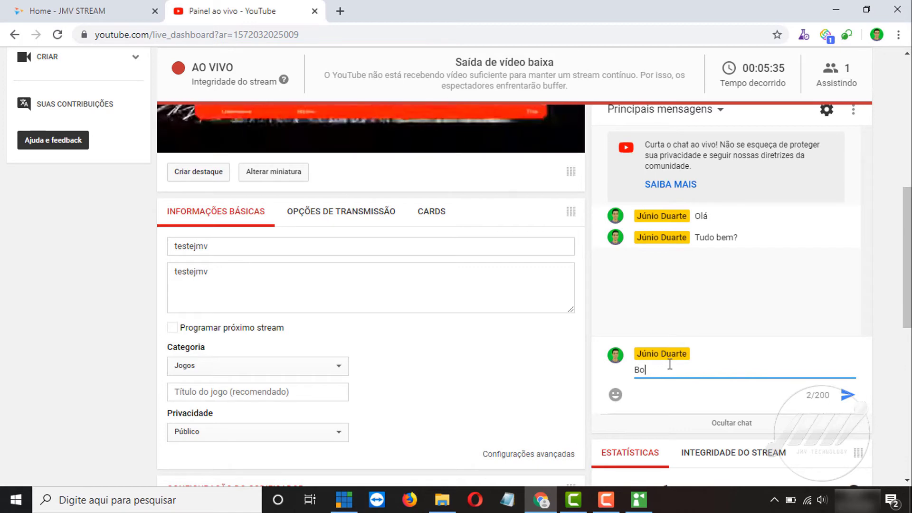
pyautogui.press('BackSpace')
pyautogui.press('BackSpace')
pyautogui.press('BackSpace')
pyautogui.press('BackSpace')
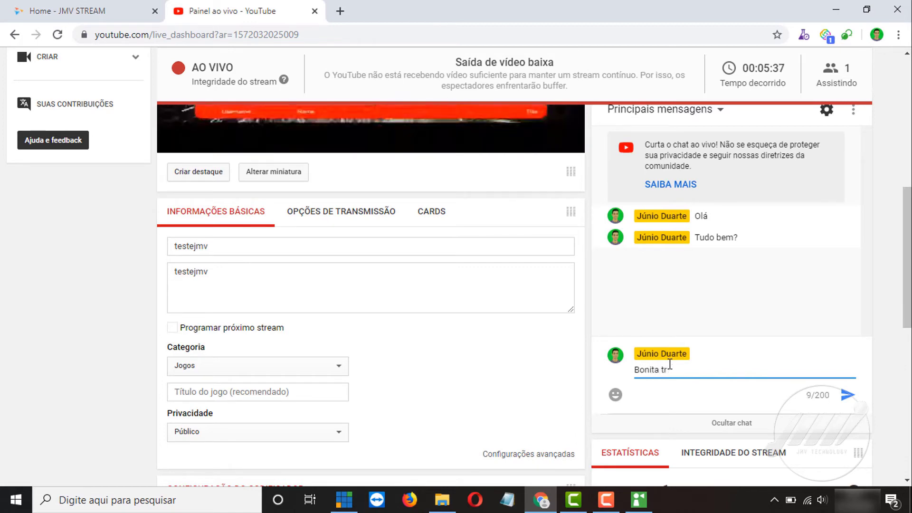
pyautogui.write('s imagens')
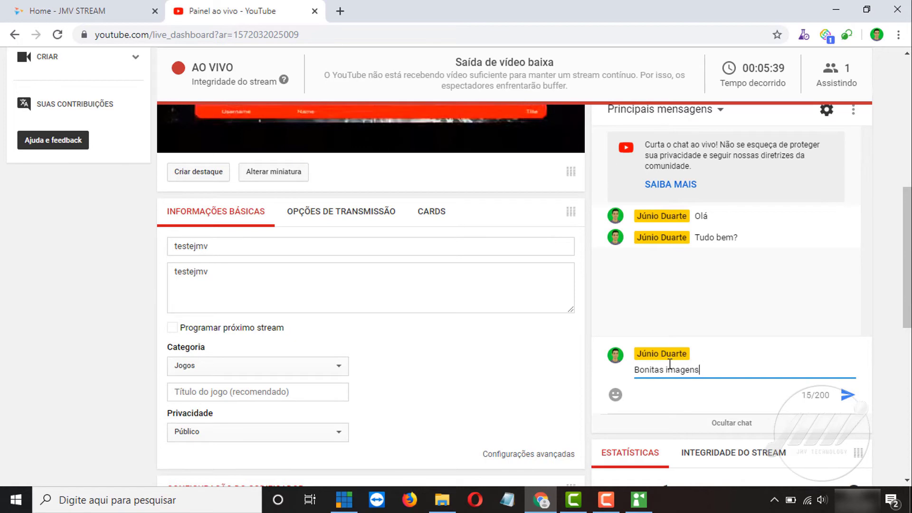
pyautogui.press('Return')
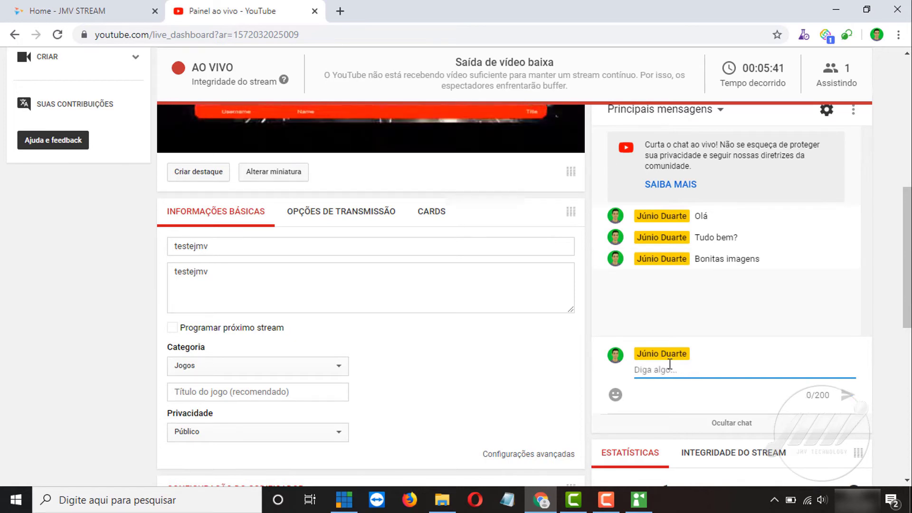
# Bring vMix Social forward and open its Web Interface in the browser.
pyautogui.click(639, 500)
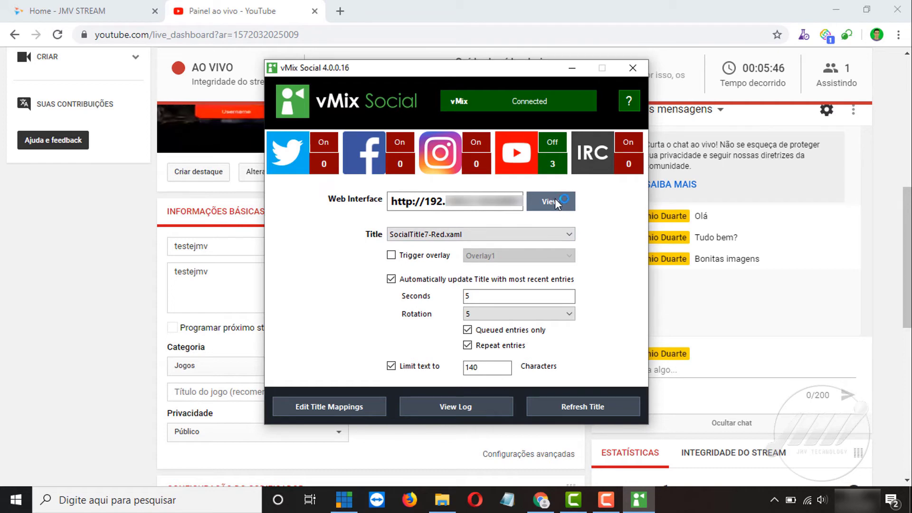
pyautogui.click(553, 202)
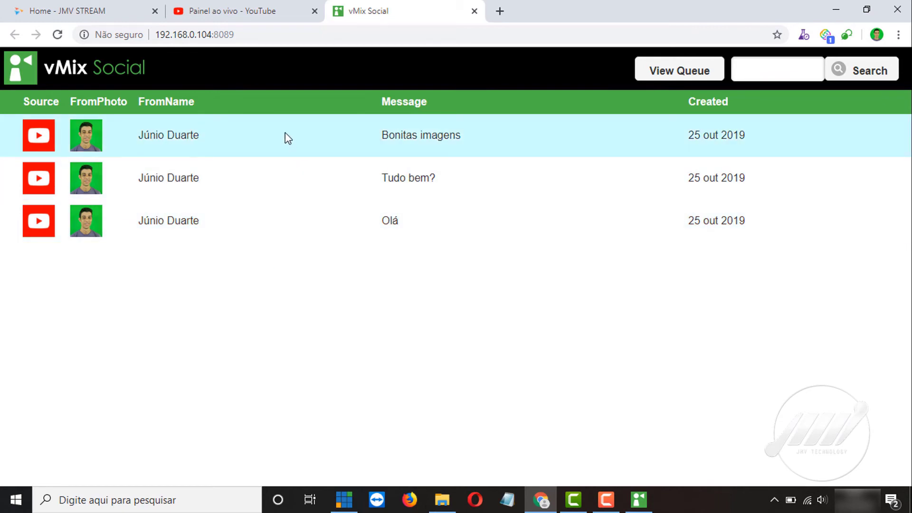
# Add the Bonitas imagens, Tudo bem? and Olá messages to the queue, then return to vMix Social.
pyautogui.click(285, 132)
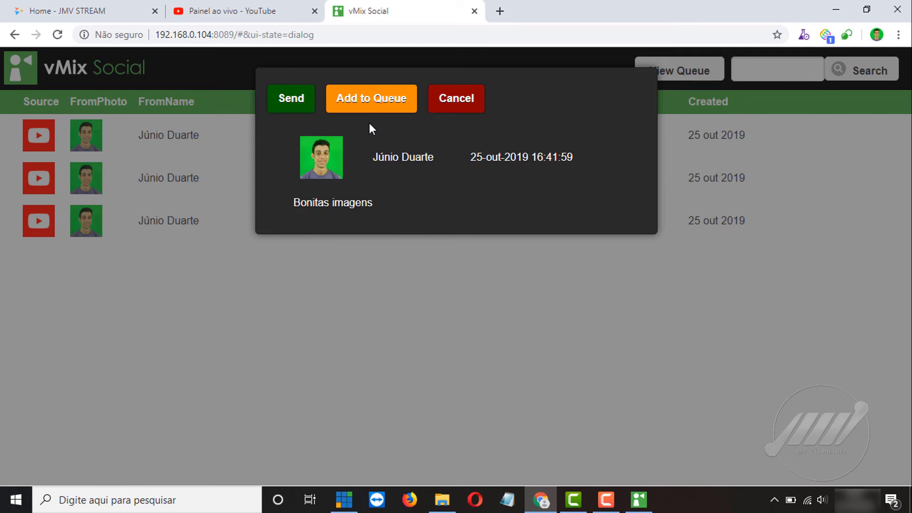
pyautogui.click(376, 104)
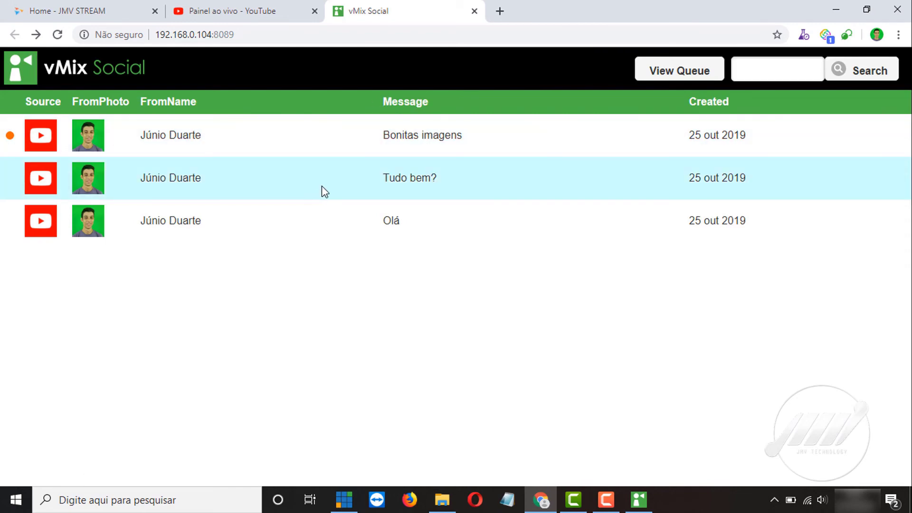
pyautogui.click(321, 187)
pyautogui.click(372, 112)
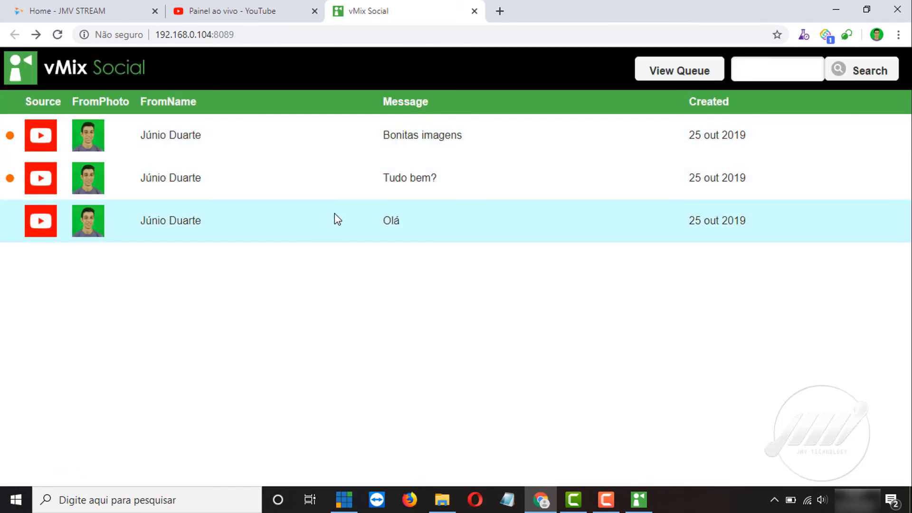
pyautogui.click(336, 217)
pyautogui.click(392, 107)
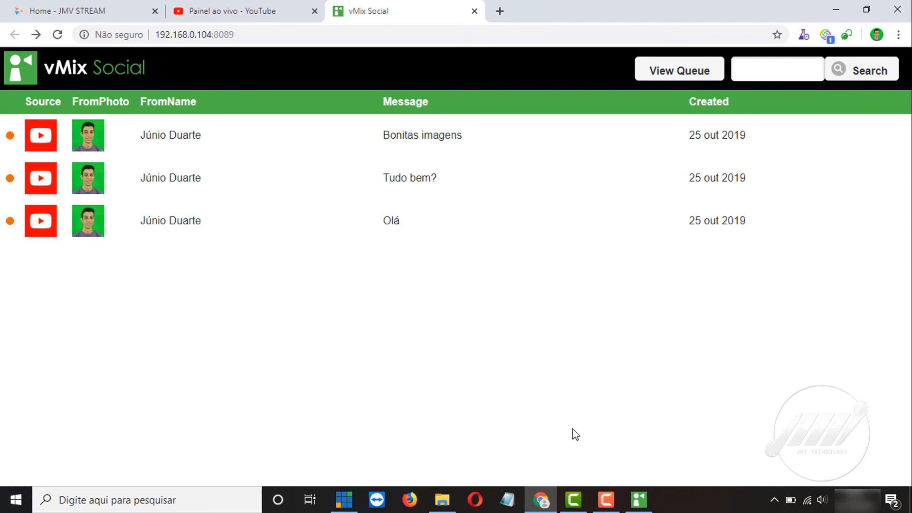
pyautogui.hotkey('alt', 'Tab')
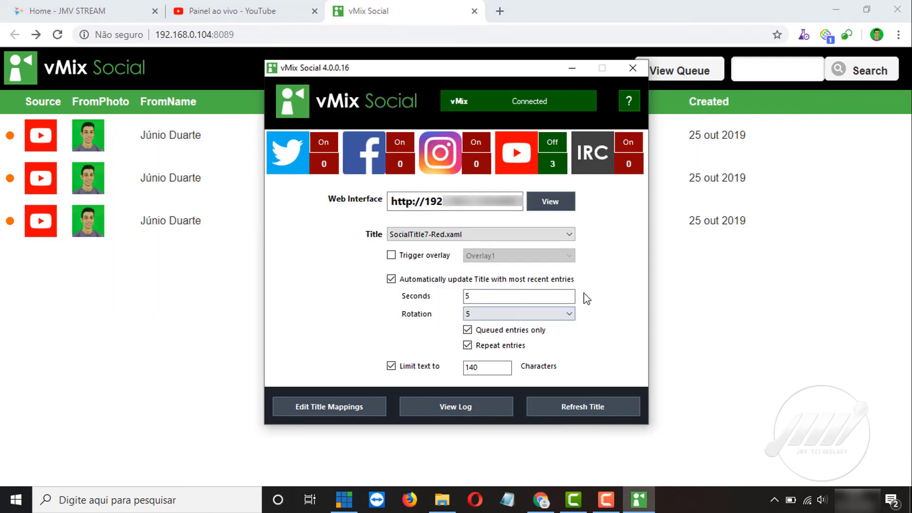
# Check the vMix Social Seconds value, then return to the 'Painel ao vivo - YouTube' dashboard tab.
pyautogui.moveTo(504, 293); pyautogui.dragTo(439, 295)
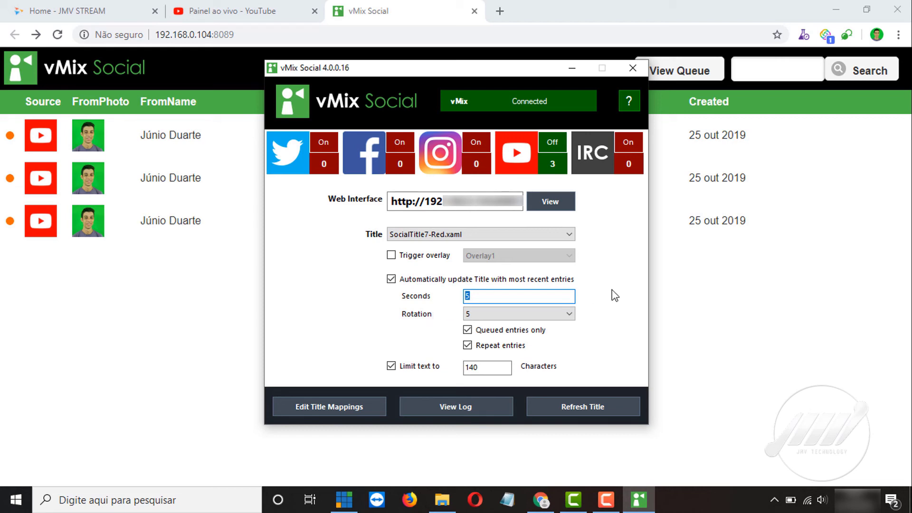
pyautogui.click(288, 19)
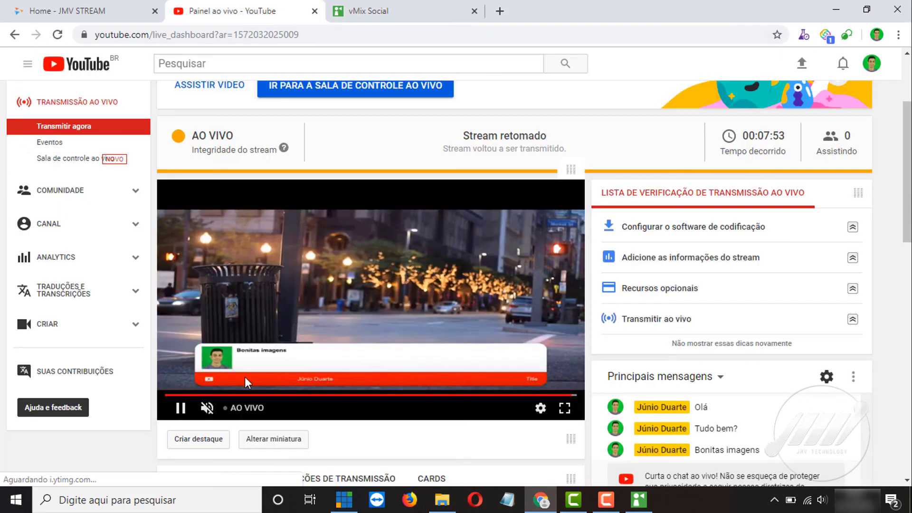